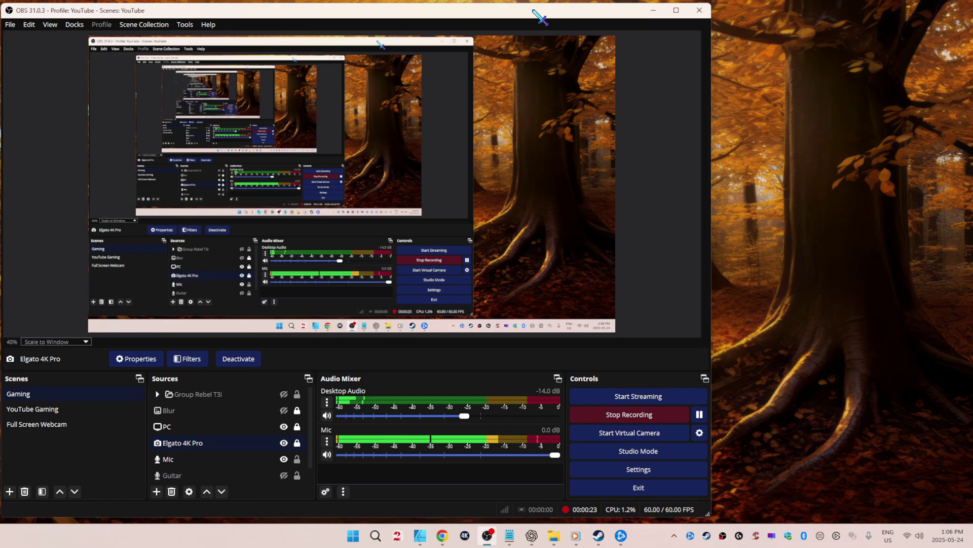
Review the Elgato 4K Pro capture source's properties and close them without changes
{"action": "left_click", "coordinate": [202, 442]}
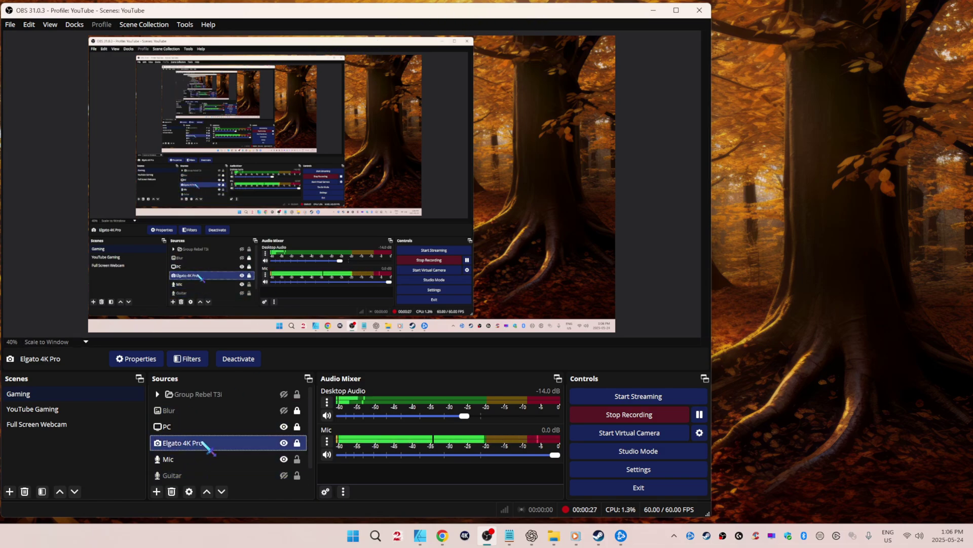
{"action": "right_click", "coordinate": [202, 442]}
{"action": "left_click", "coordinate": [246, 432]}
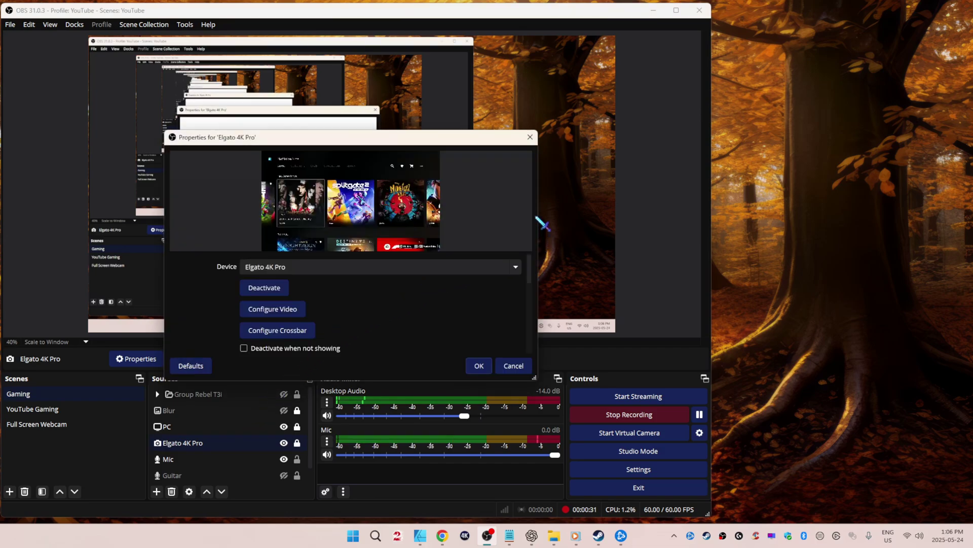
{"action": "left_click_drag", "start_coordinate": [535, 269], "coordinate": [529, 332]}
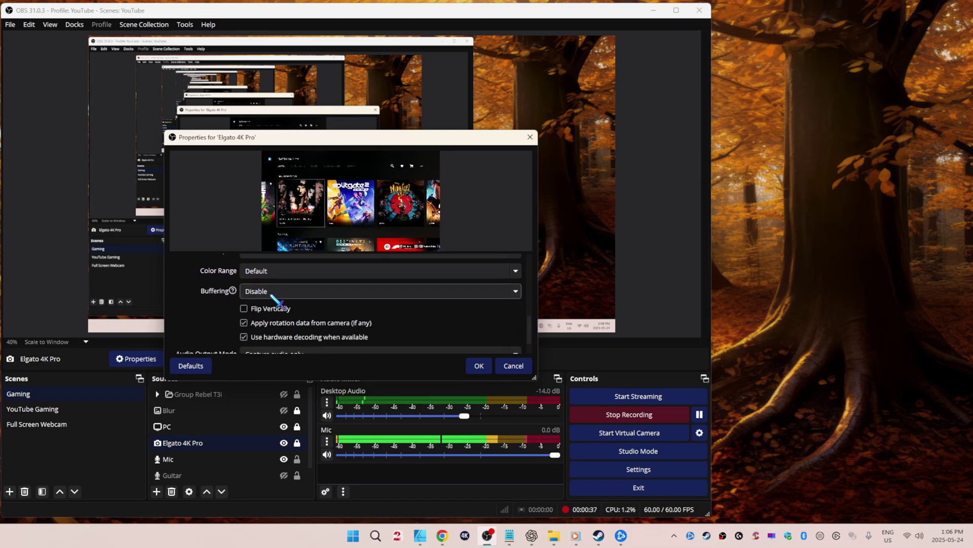
{"action": "mouse_move", "coordinate": [271, 297]}
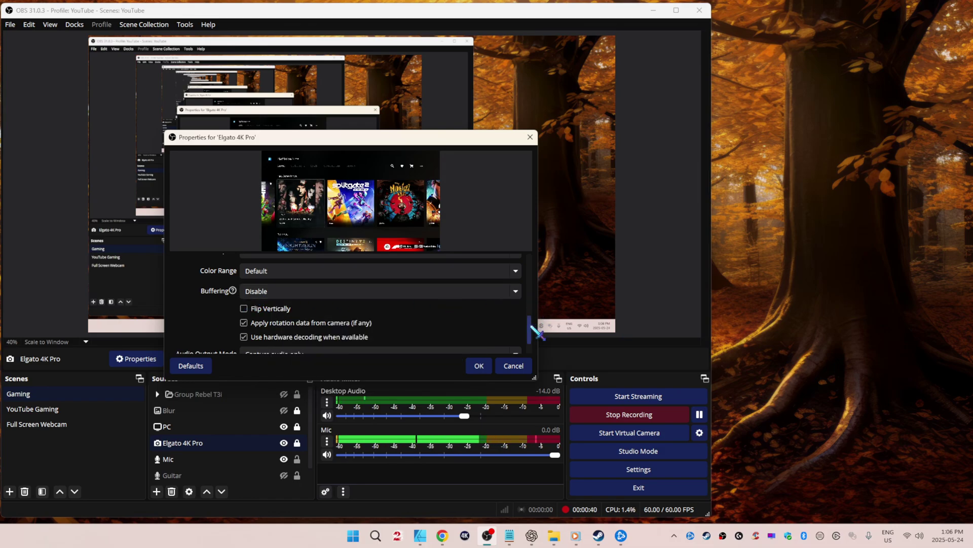
{"action": "left_click_drag", "start_coordinate": [530, 331], "coordinate": [518, 336]}
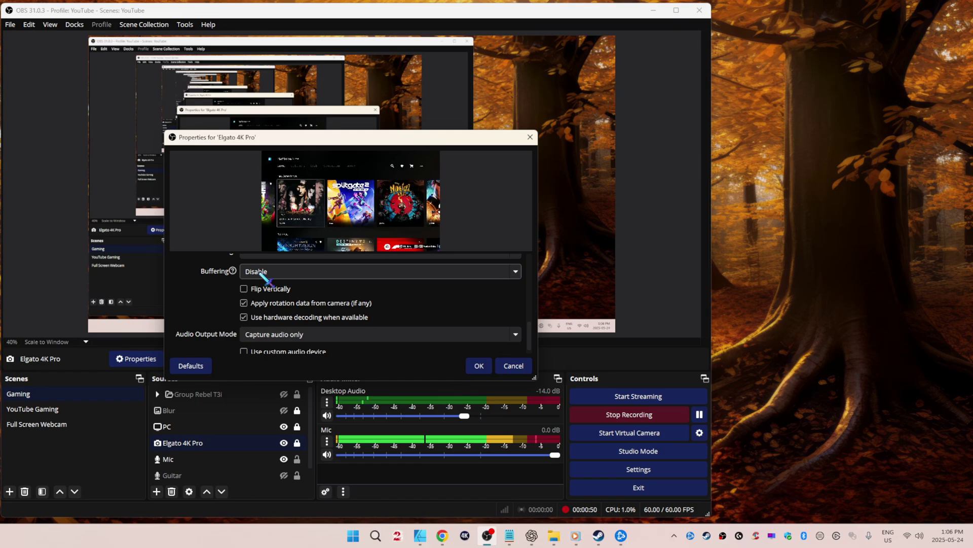
{"action": "mouse_move", "coordinate": [259, 273]}
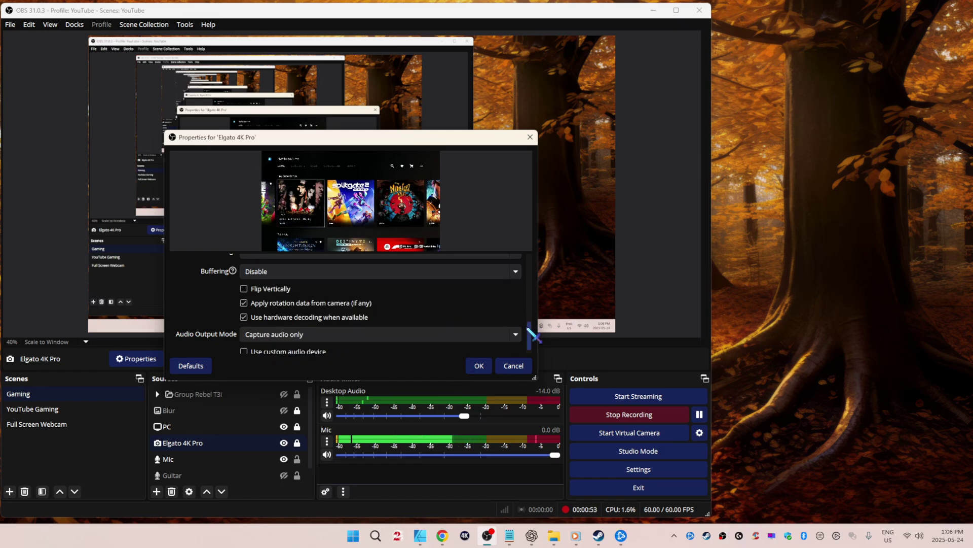
{"action": "scroll", "coordinate": [533, 339], "scroll_direction": "down", "scroll_amount": 1}
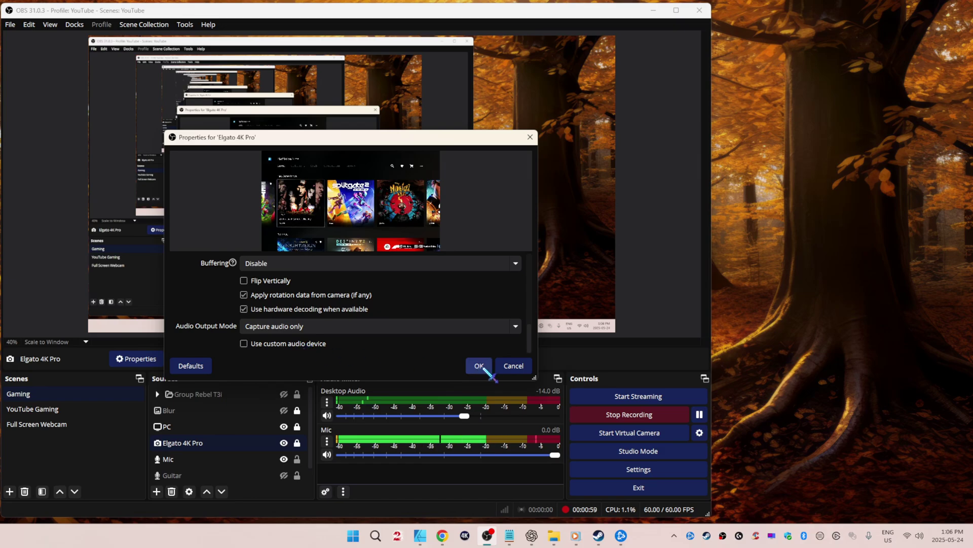
{"action": "left_click", "coordinate": [514, 366]}
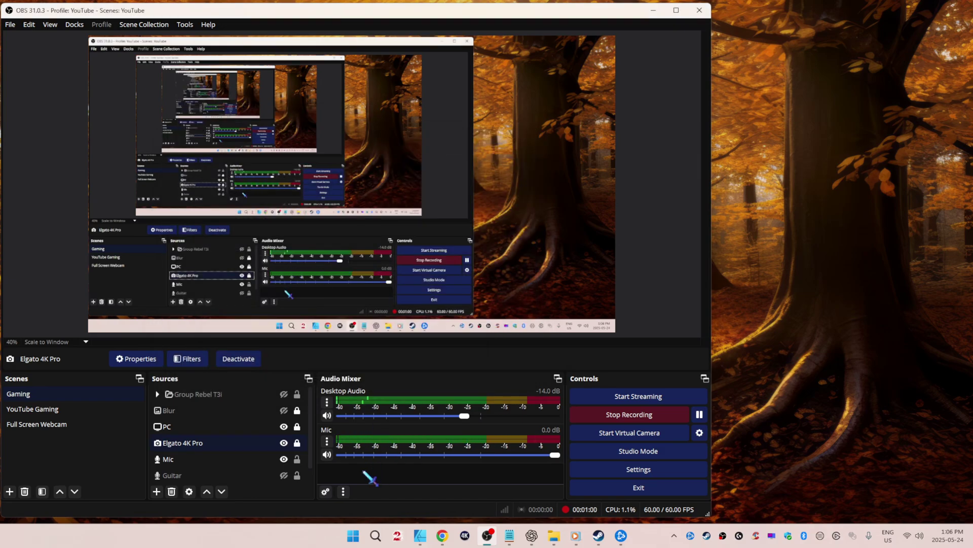
Unhide all mixer tracks and confirm every source's monitoring is off in Advanced Audio Properties
{"action": "right_click", "coordinate": [375, 467]}
{"action": "left_click", "coordinate": [386, 475]}
{"action": "scroll", "coordinate": [408, 446], "scroll_direction": "down", "scroll_amount": 1}
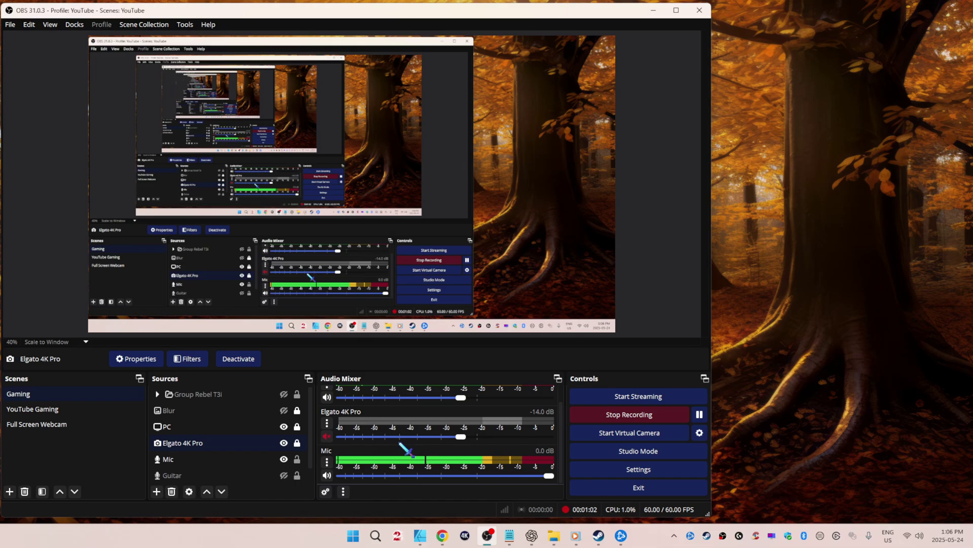
{"action": "left_click", "coordinate": [325, 492]}
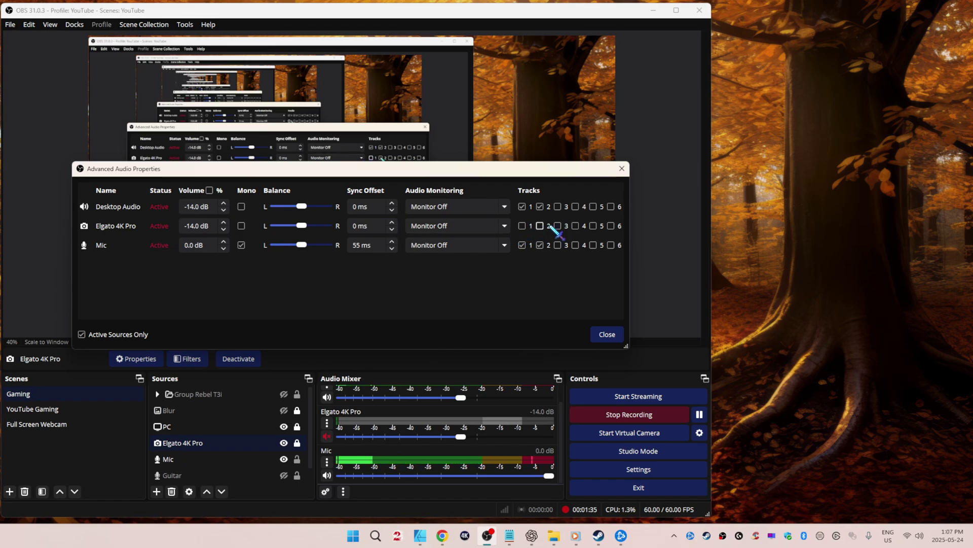
{"action": "left_click", "coordinate": [608, 334]}
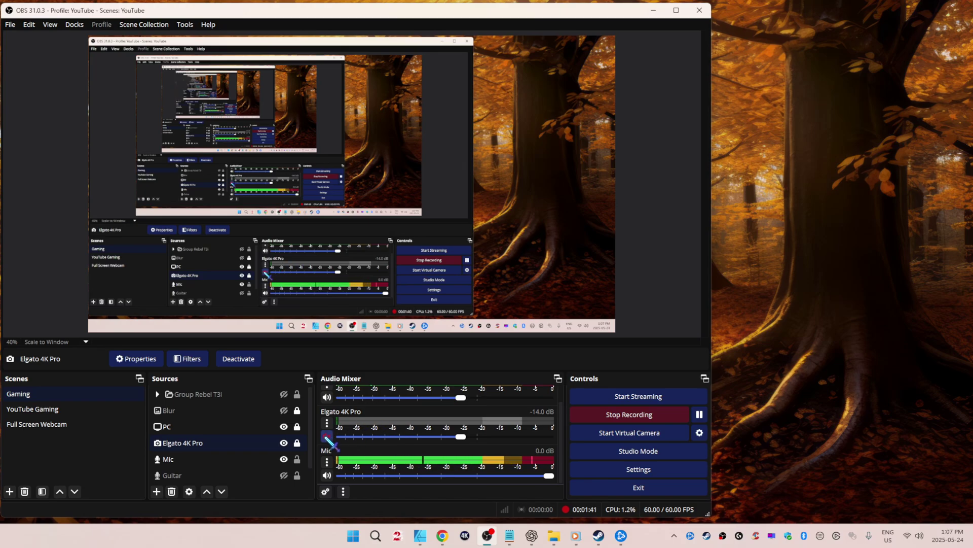
Hide the Elgato 4K Pro track so only Desktop Audio and Mic remain in the mixer
{"action": "right_click", "coordinate": [376, 425]}
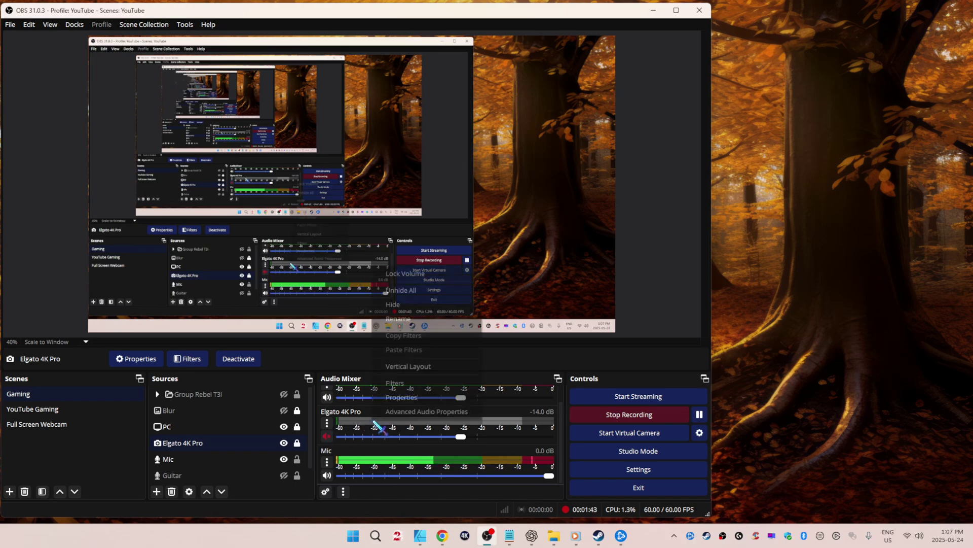
{"action": "left_click", "coordinate": [411, 305]}
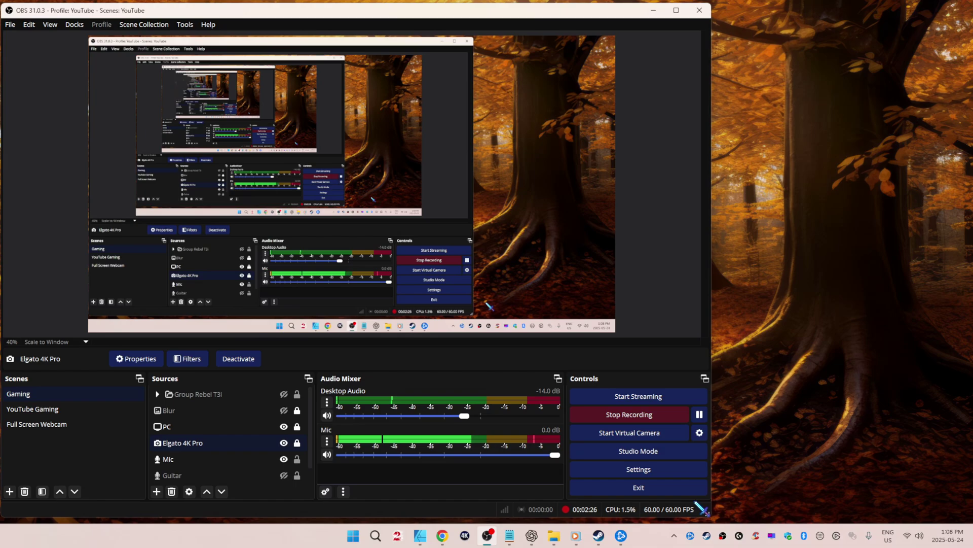
Open Control Panel's Sound settings and bring up options for the Main/Virtual 1 L/R playback device
{"action": "left_click", "coordinate": [376, 536]}
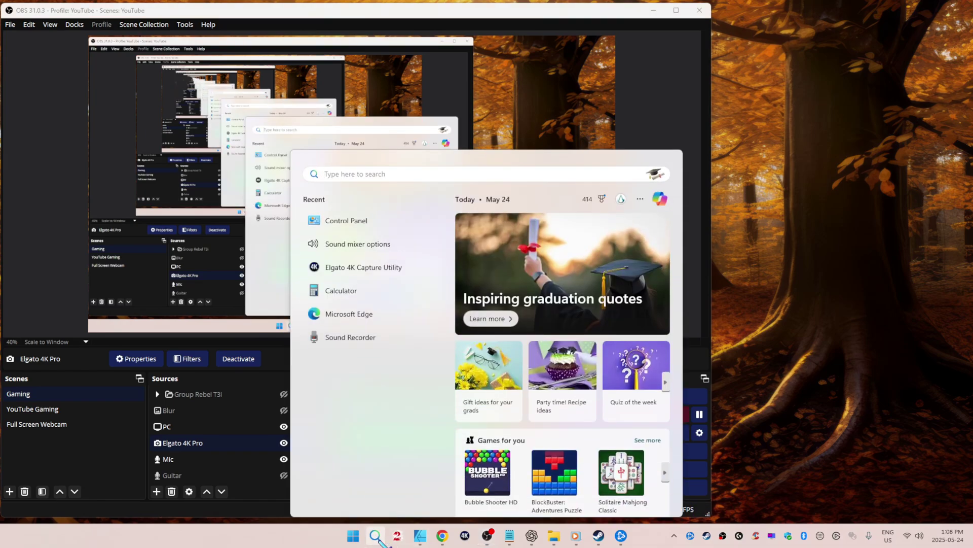
{"action": "type", "text": "control"}
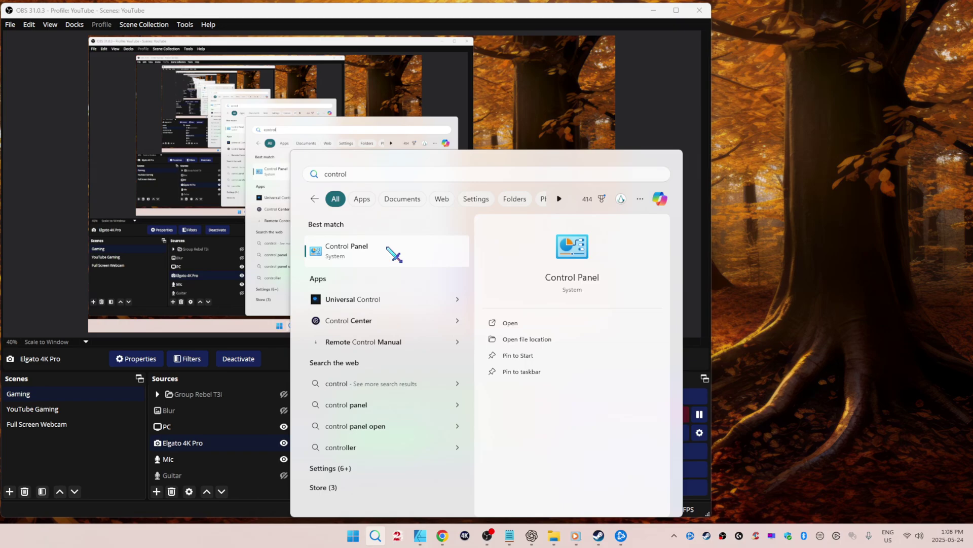
{"action": "left_click", "coordinate": [388, 248]}
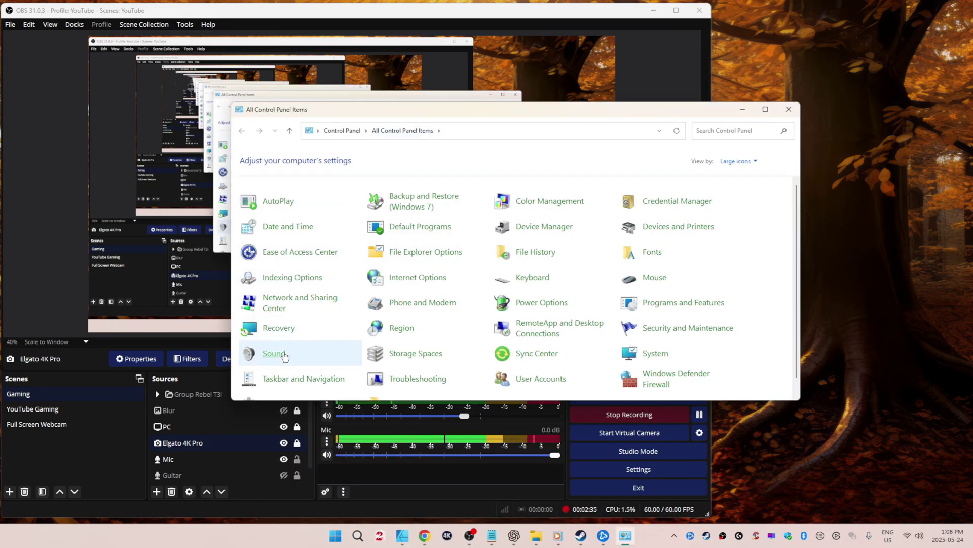
{"action": "left_click", "coordinate": [283, 355]}
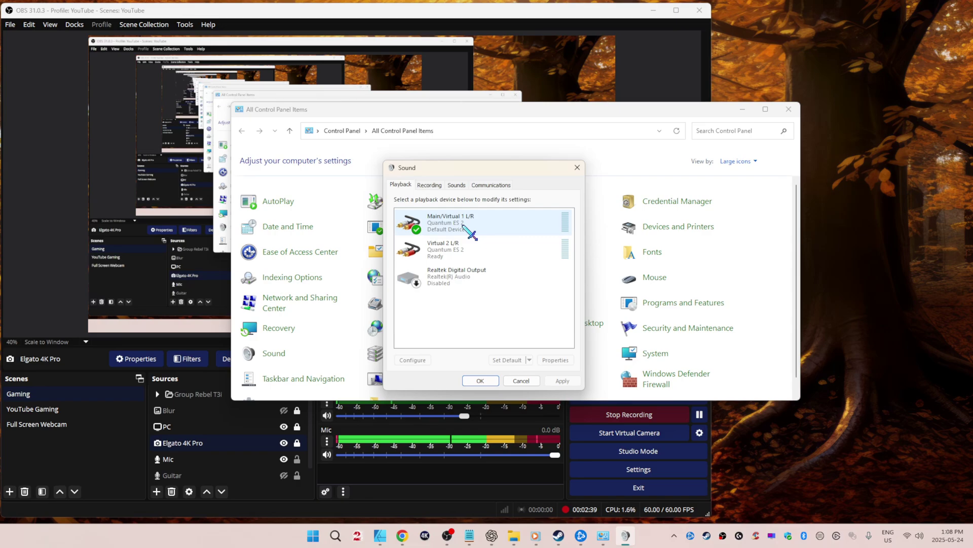
{"action": "right_click", "coordinate": [463, 226]}
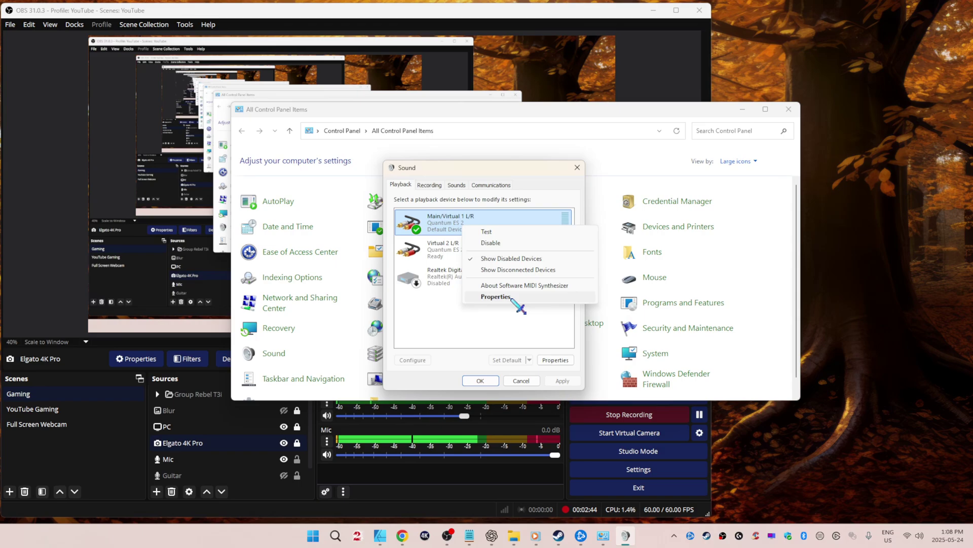
Confirm Main/Virtual 1 L/R's default format is 2 channel, 16 bit, 48000 Hz
{"action": "left_click", "coordinate": [496, 297]}
{"action": "left_click", "coordinate": [440, 223]}
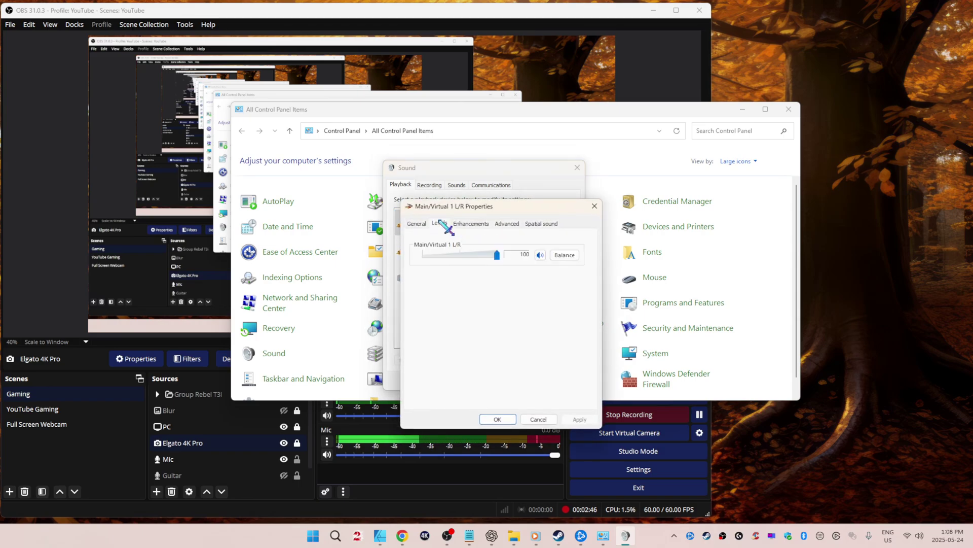
{"action": "left_click", "coordinate": [476, 221]}
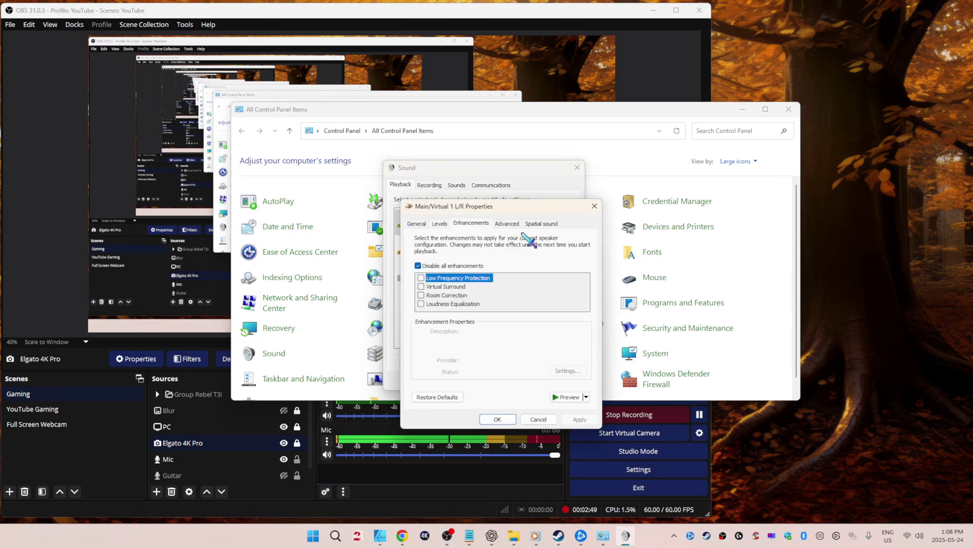
{"action": "left_click", "coordinate": [507, 223]}
{"action": "left_click", "coordinate": [517, 272]}
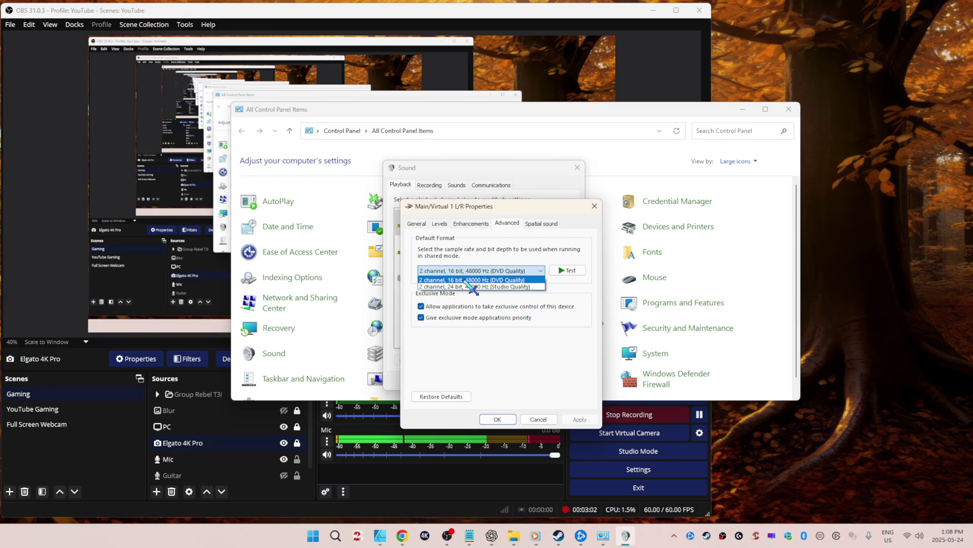
{"action": "left_click", "coordinate": [479, 282]}
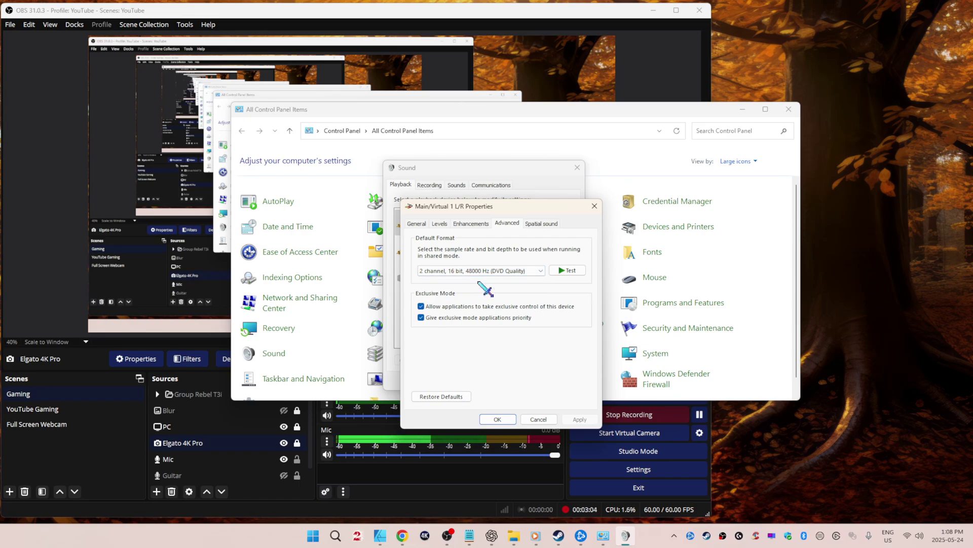
Review the enhancement and spatial sound settings, recheck 48000 Hz, and switch to recording devices
{"action": "left_click", "coordinate": [471, 224]}
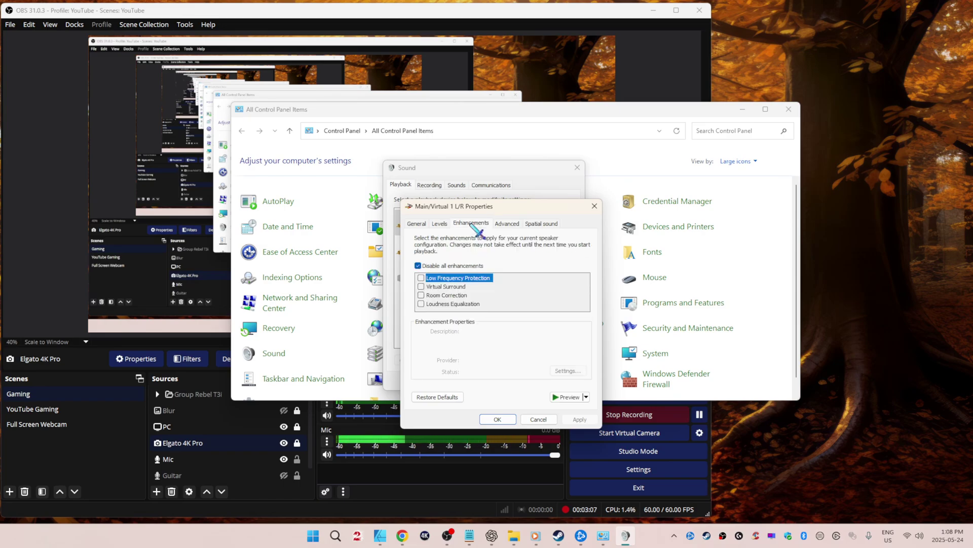
{"action": "left_click", "coordinate": [537, 223]}
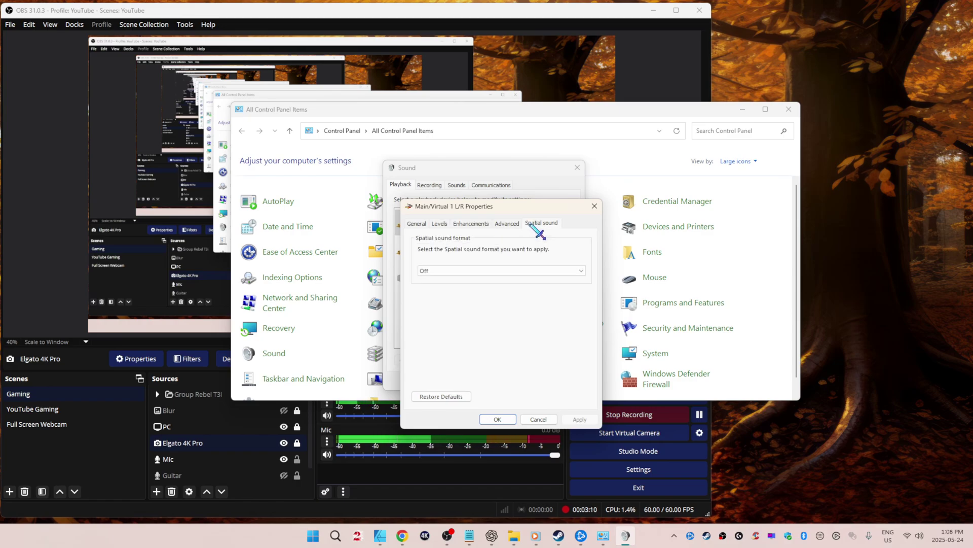
{"action": "left_click", "coordinate": [508, 225]}
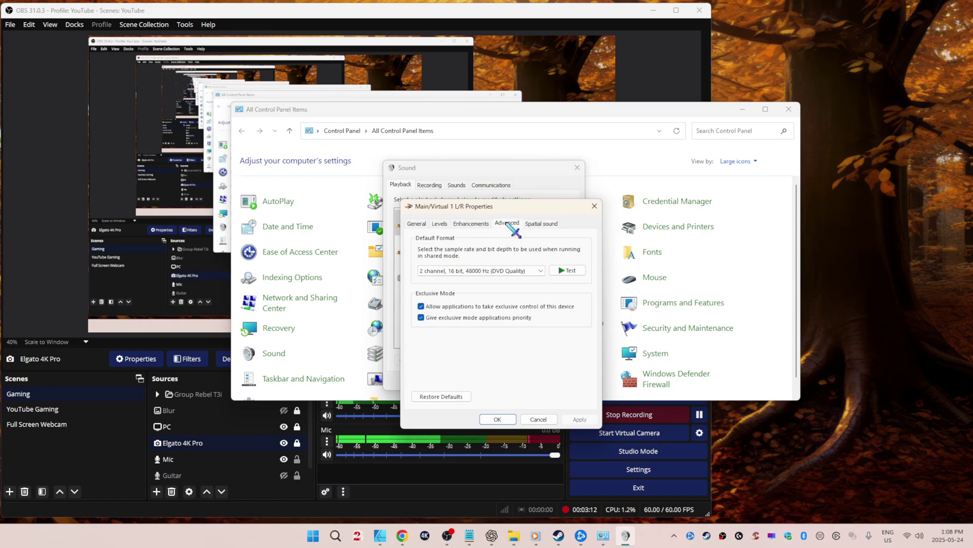
{"action": "left_click", "coordinate": [482, 272]}
{"action": "left_click", "coordinate": [480, 279]}
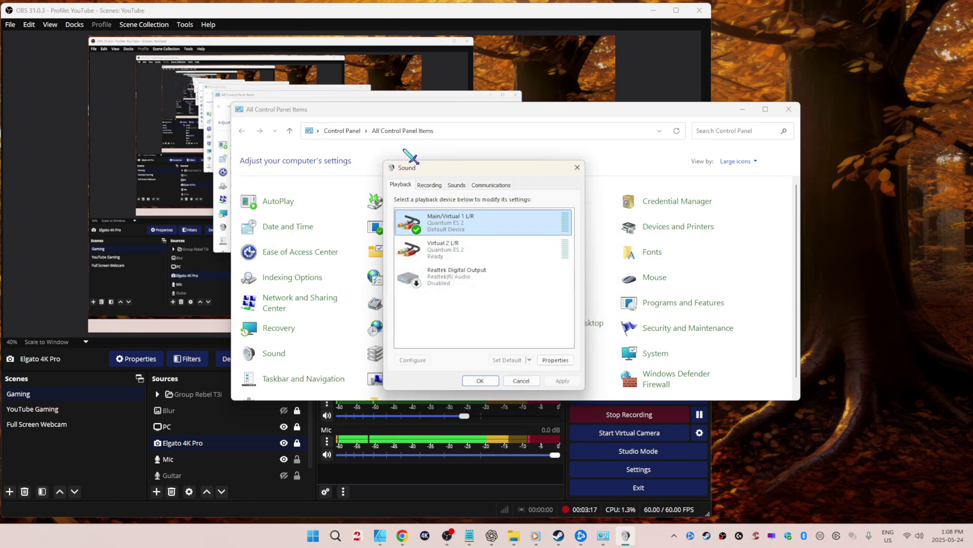
{"action": "left_click", "coordinate": [430, 185]}
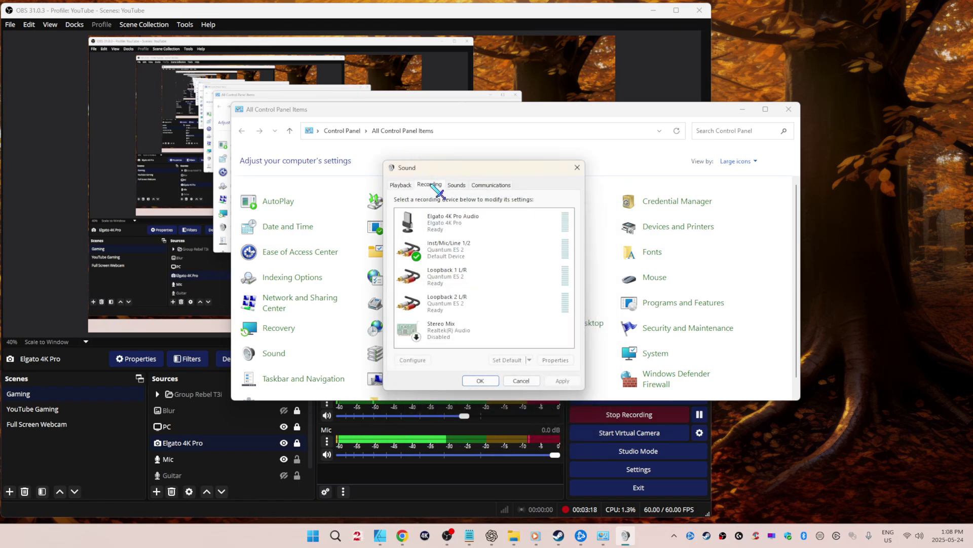
{"action": "right_click", "coordinate": [471, 251]}
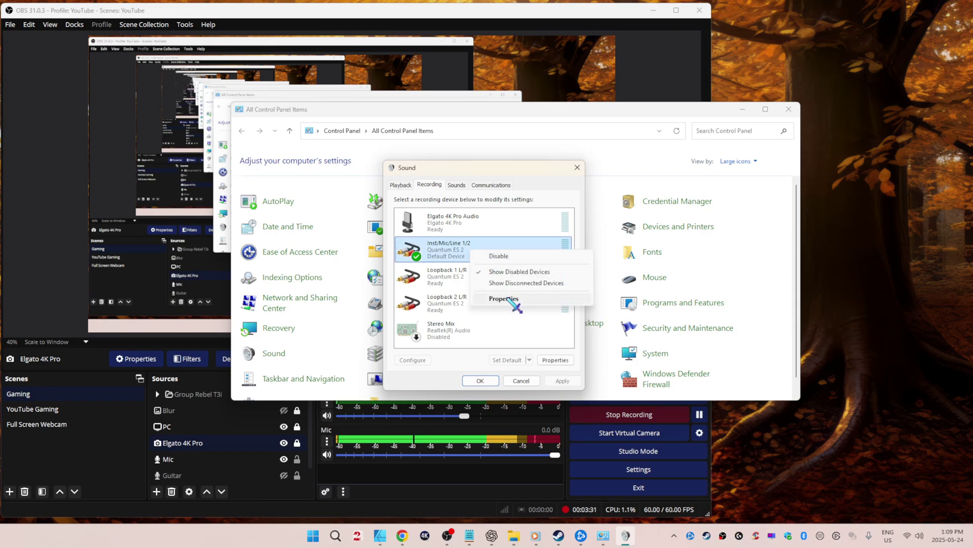
{"action": "left_click", "coordinate": [507, 298]}
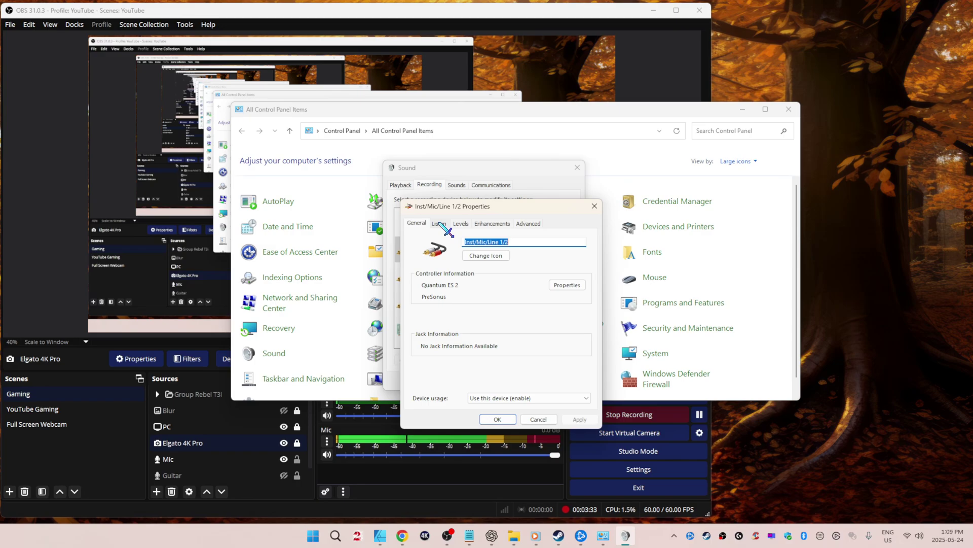
{"action": "left_click", "coordinate": [439, 224]}
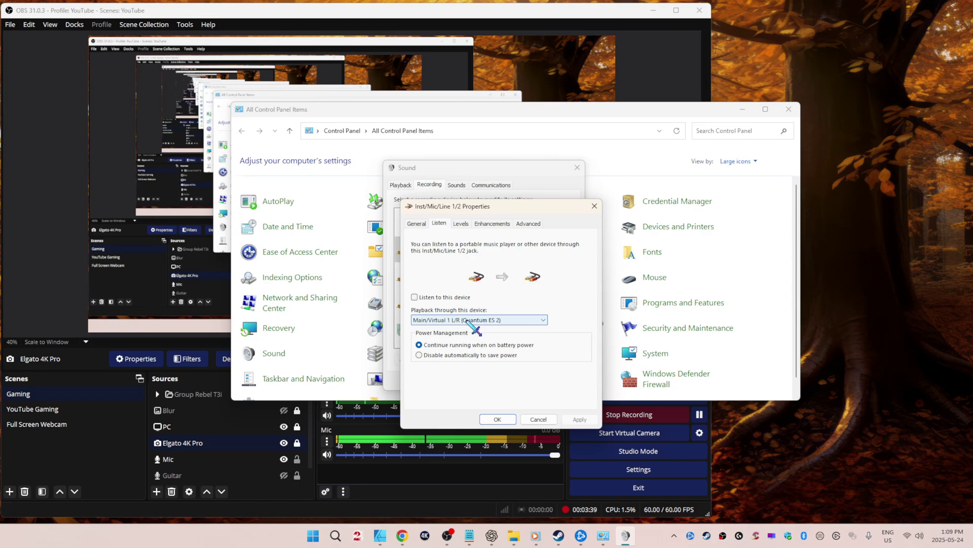
{"action": "left_click", "coordinate": [461, 224]}
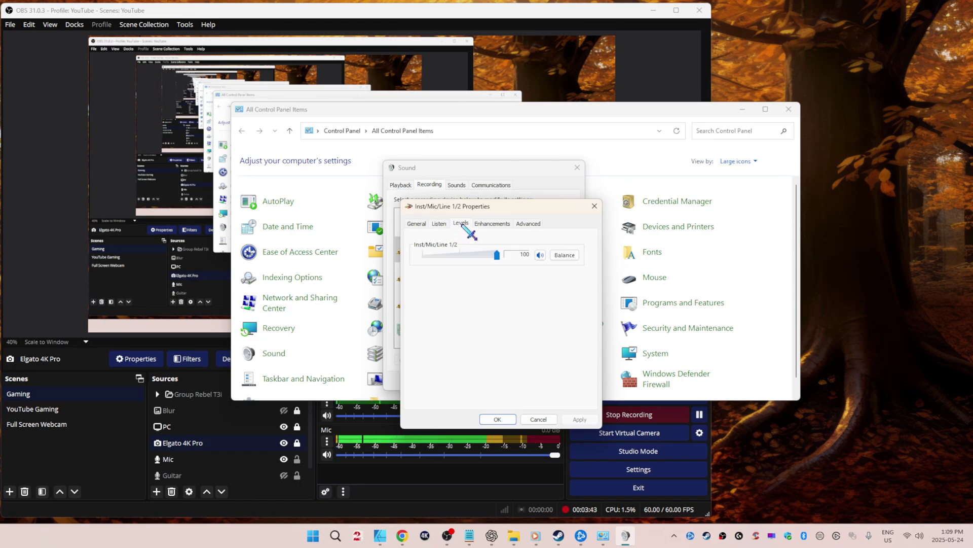
{"action": "left_click", "coordinate": [493, 224]}
{"action": "left_click", "coordinate": [536, 224]}
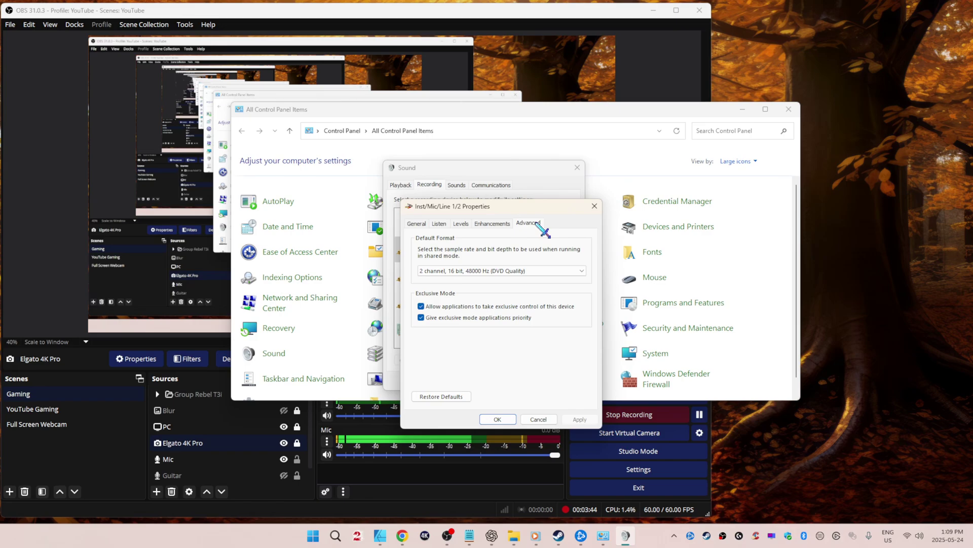
{"action": "left_click", "coordinate": [476, 271]}
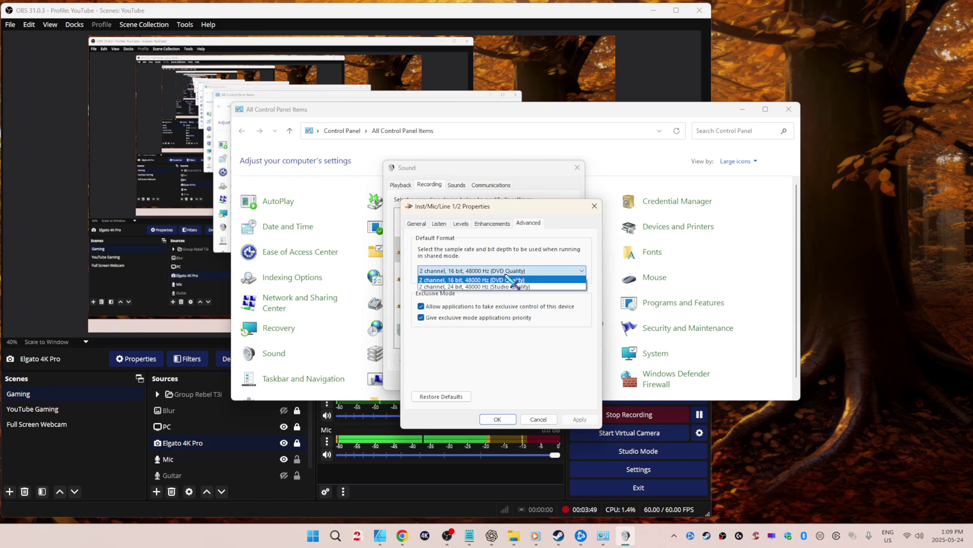
{"action": "left_click", "coordinate": [545, 420]}
{"action": "left_click", "coordinate": [538, 419]}
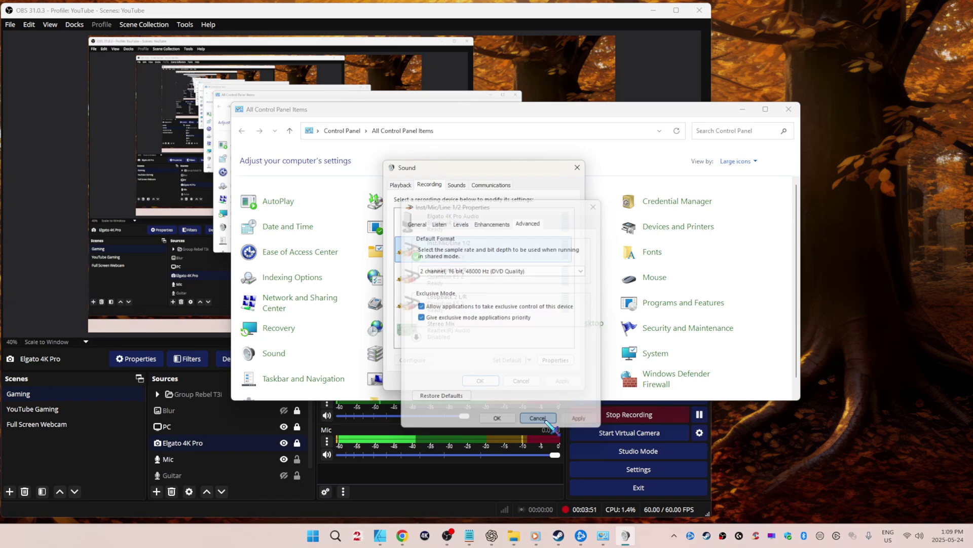
{"action": "left_click", "coordinate": [448, 222]}
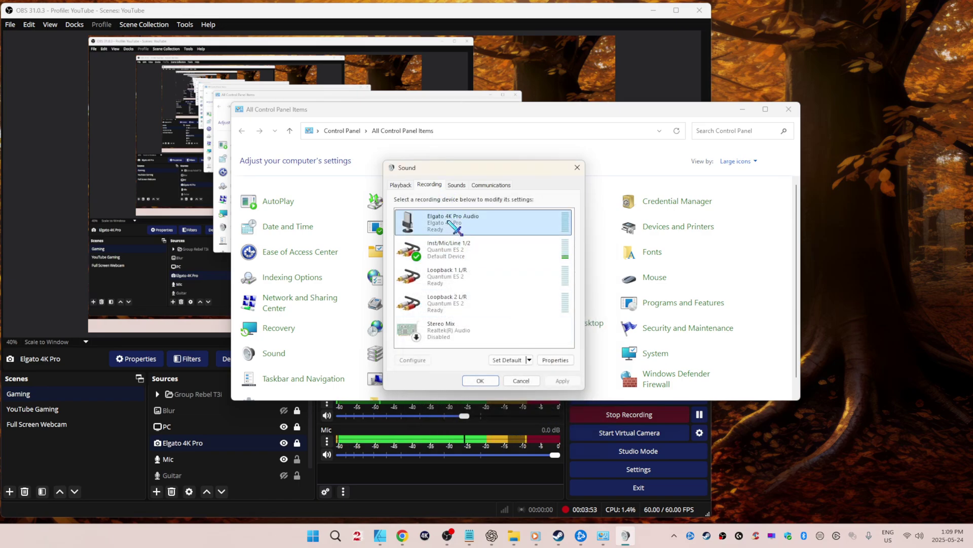
Set Elgato 4K Pro Audio to listen through Main/Virtual 1 L/R
{"action": "right_click", "coordinate": [453, 227]}
{"action": "left_click", "coordinate": [505, 295]}
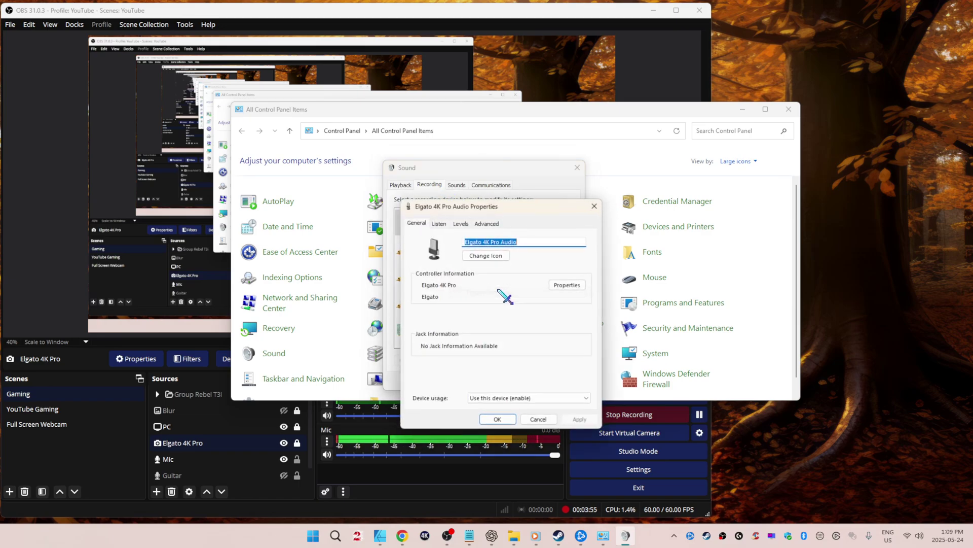
{"action": "left_click", "coordinate": [439, 224]}
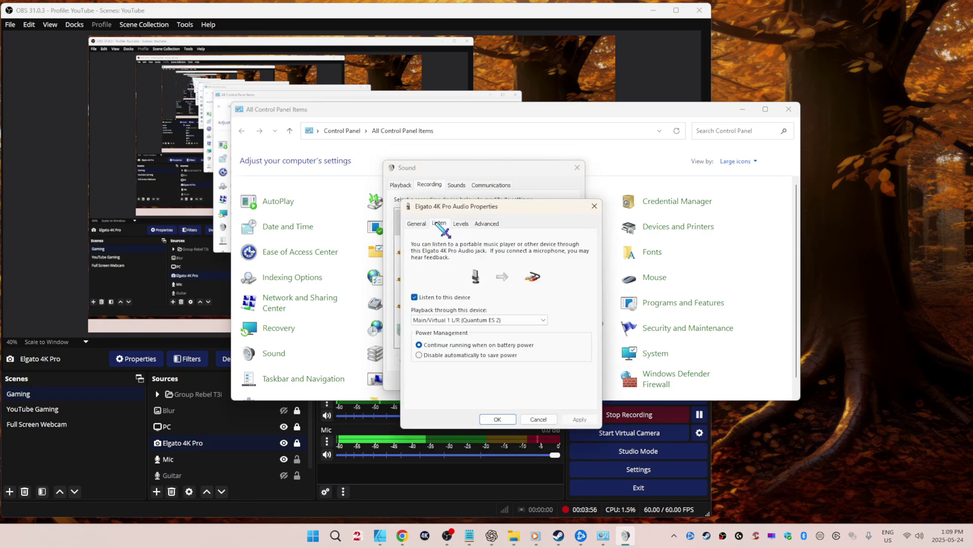
{"action": "left_click", "coordinate": [449, 319]}
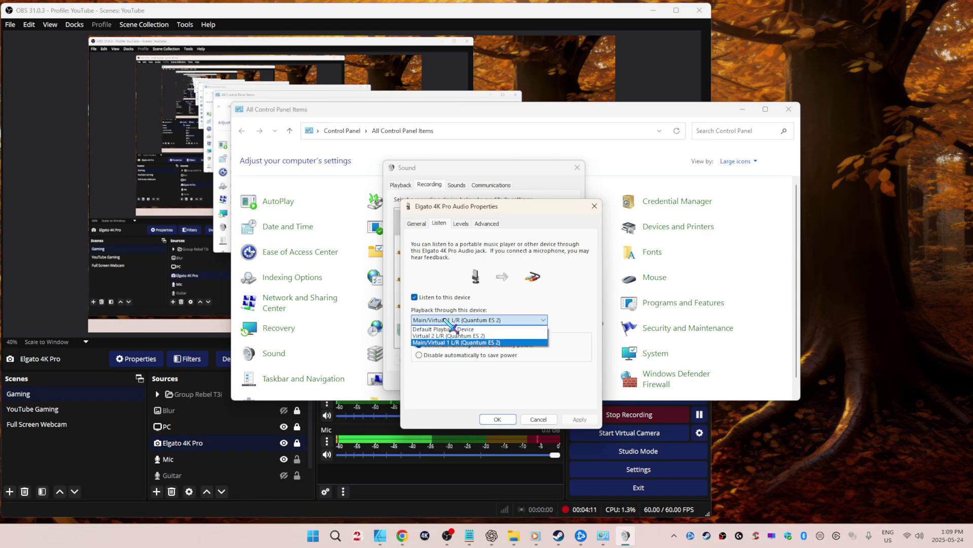
{"action": "left_click", "coordinate": [467, 333]}
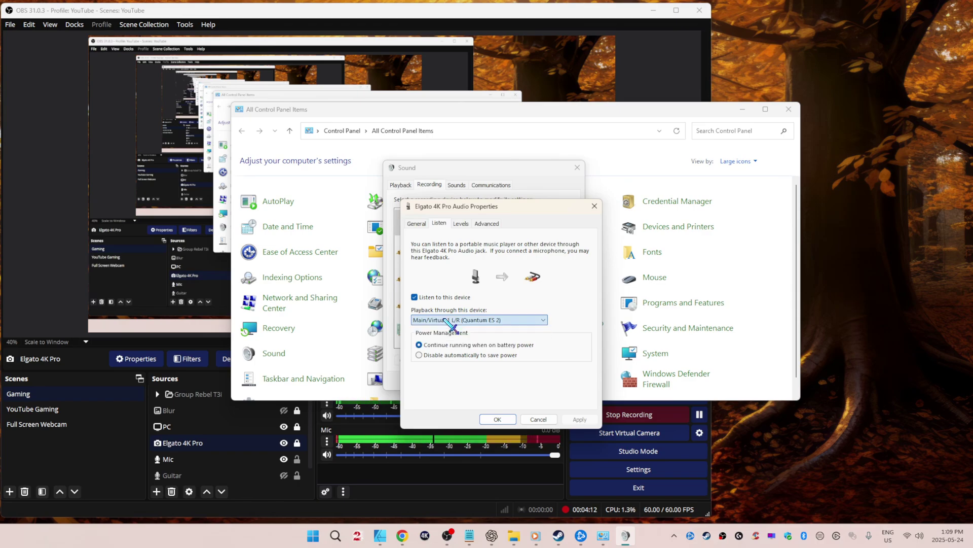
Check the Elgato input's level and 48000 Hz default format, then close the sound settings
{"action": "left_click", "coordinate": [461, 224]}
{"action": "left_click", "coordinate": [488, 224]}
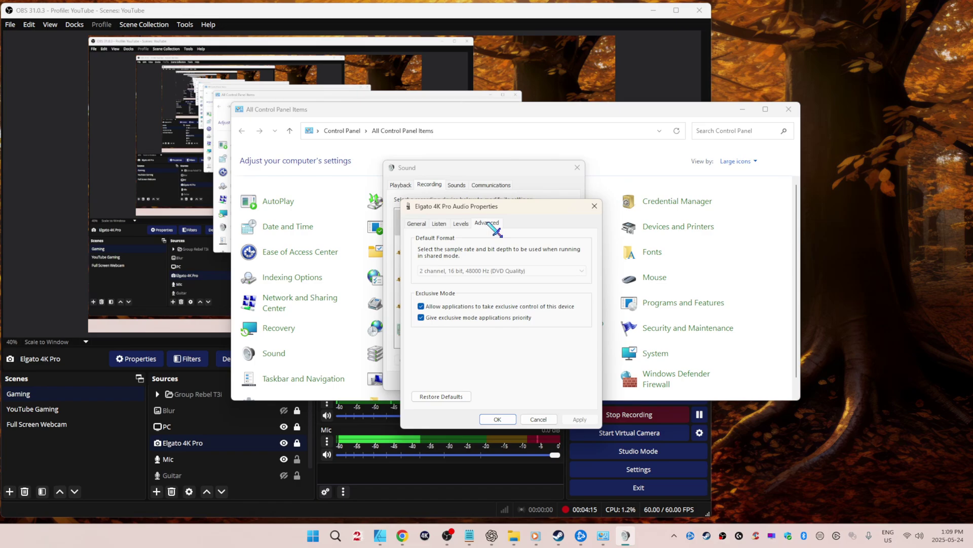
{"action": "left_click", "coordinate": [538, 420]}
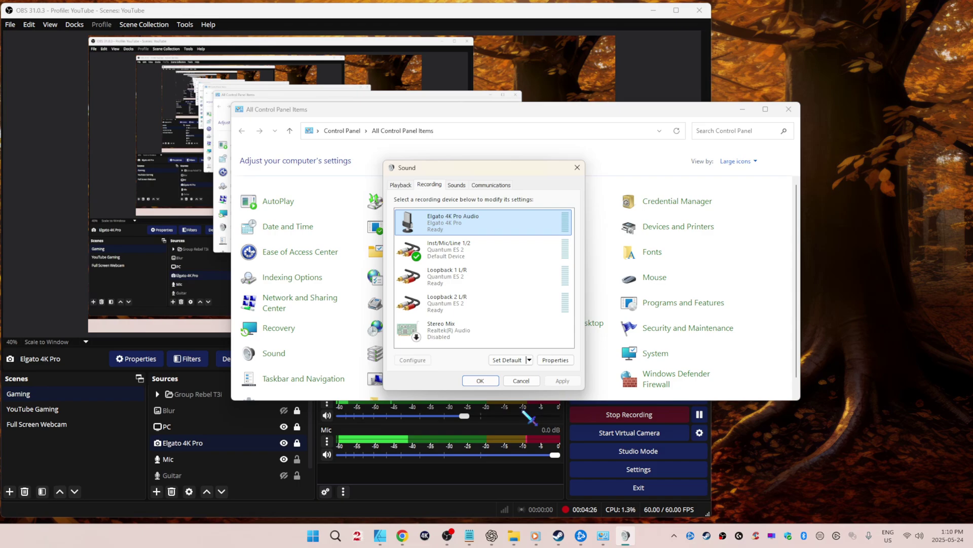
{"action": "left_click", "coordinate": [521, 380]}
Close Control Panel and view the Quick Settings sound output list and volume mixer
{"action": "left_click", "coordinate": [789, 109]}
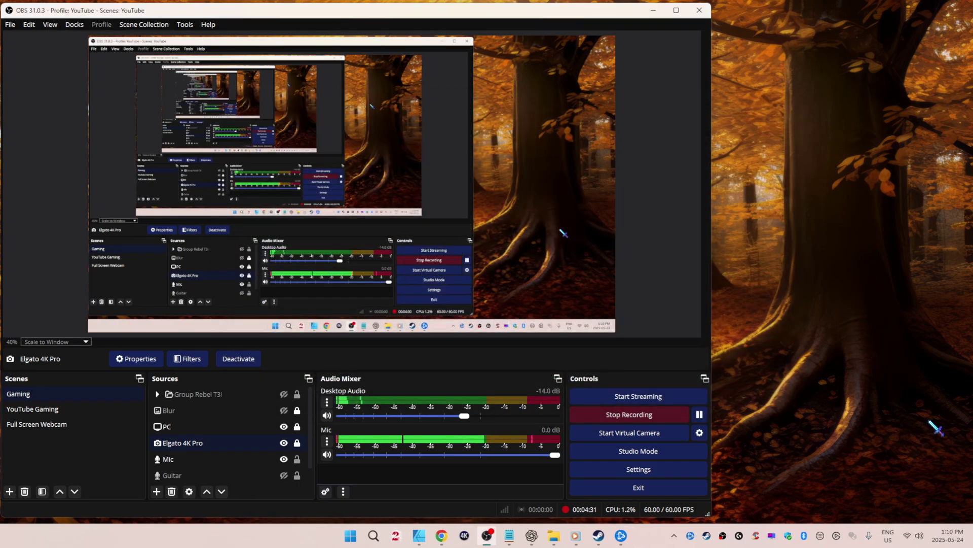
{"action": "left_click", "coordinate": [920, 539]}
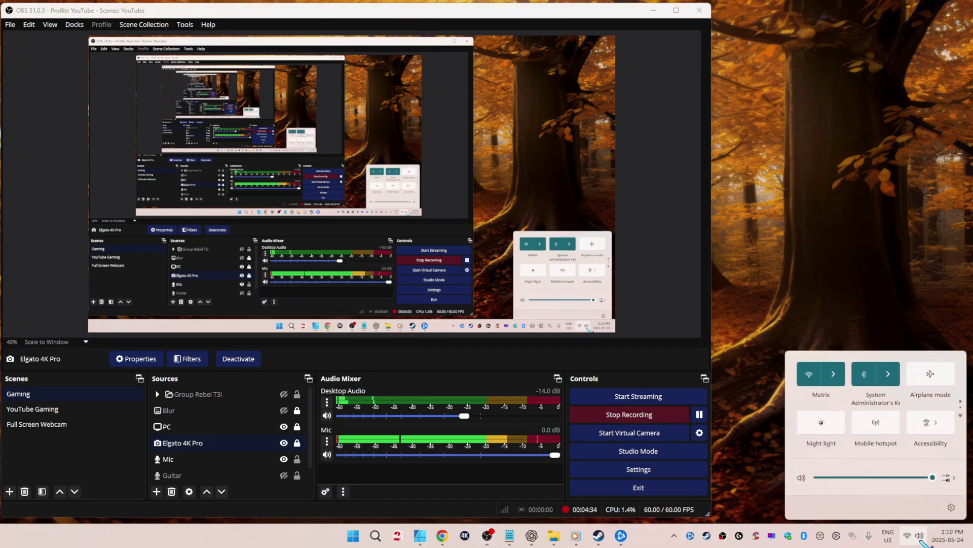
{"action": "left_click", "coordinate": [948, 475]}
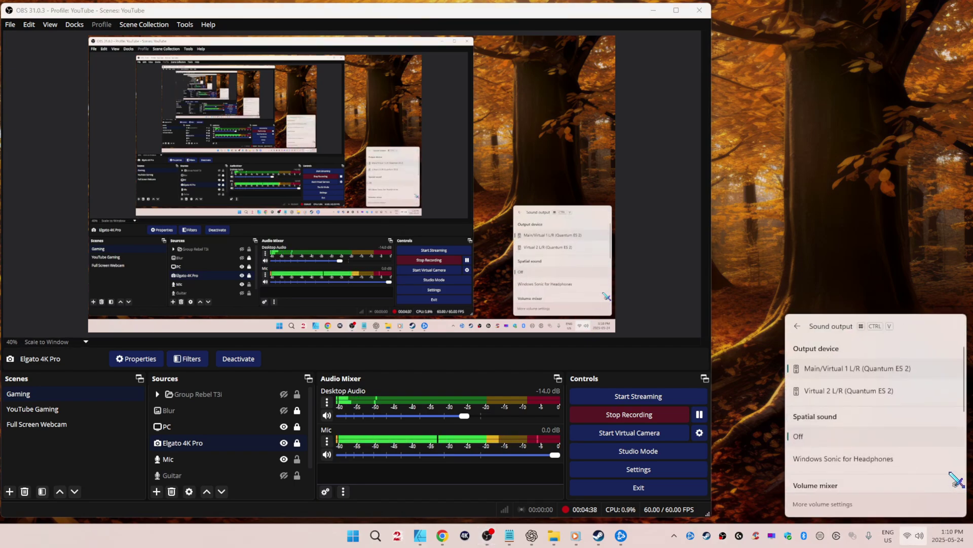
{"action": "scroll", "coordinate": [940, 416], "scroll_direction": "down", "scroll_amount": 3}
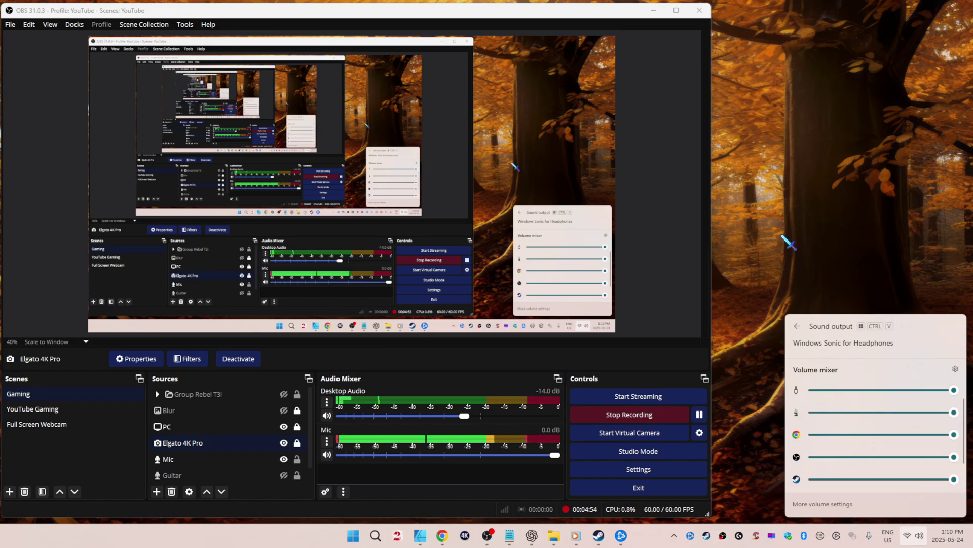
Verify OBS audio uses 48 kHz with Main/Virtual 1 L/R for desktop audio and monitoring, without changes
{"action": "left_click", "coordinate": [730, 325]}
{"action": "left_click", "coordinate": [642, 471]}
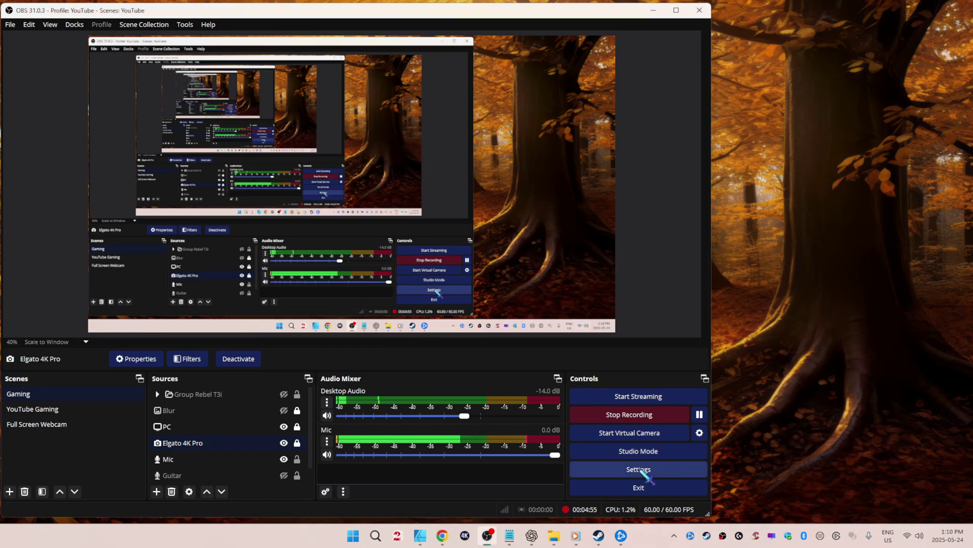
{"action": "left_click", "coordinate": [136, 164]}
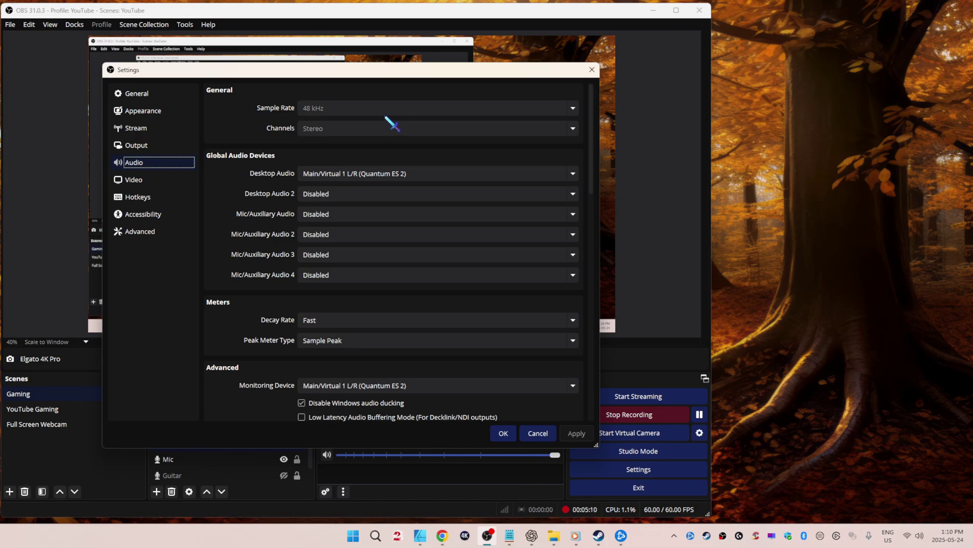
{"action": "left_click", "coordinate": [536, 432]}
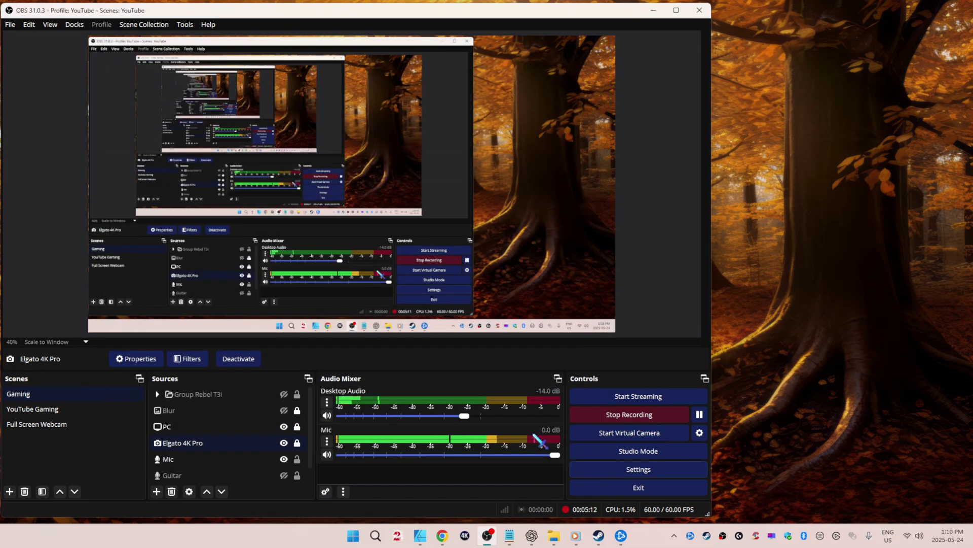